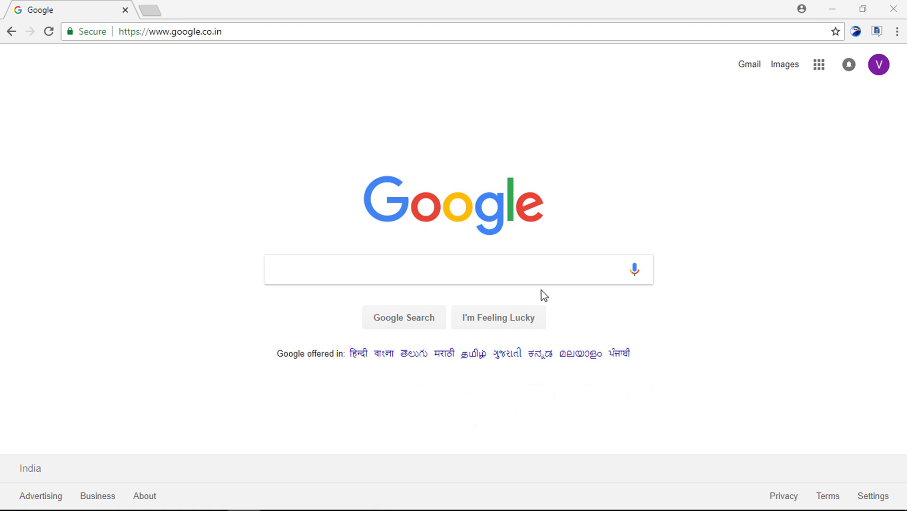
Search Google for 'qgis' and follow the Download QGIS sitelink under the official result
left_click(512, 271)
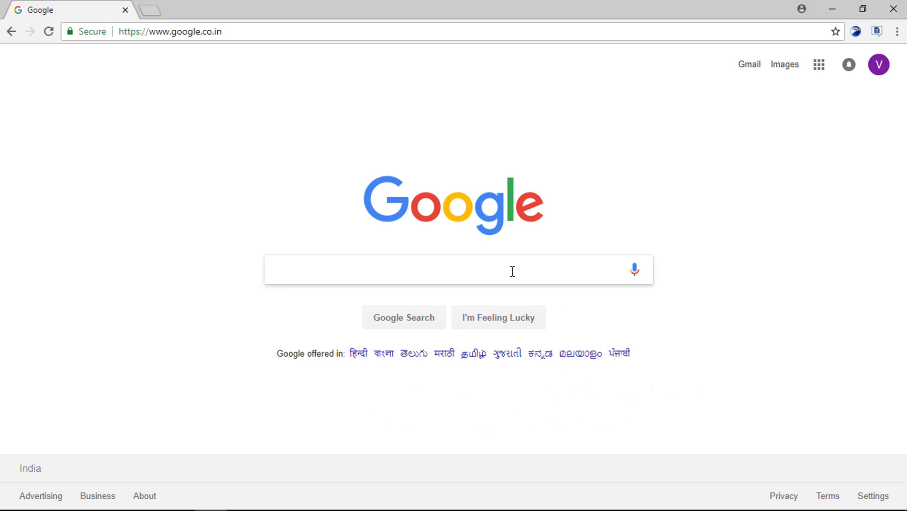
type("qgis")
key("Return")
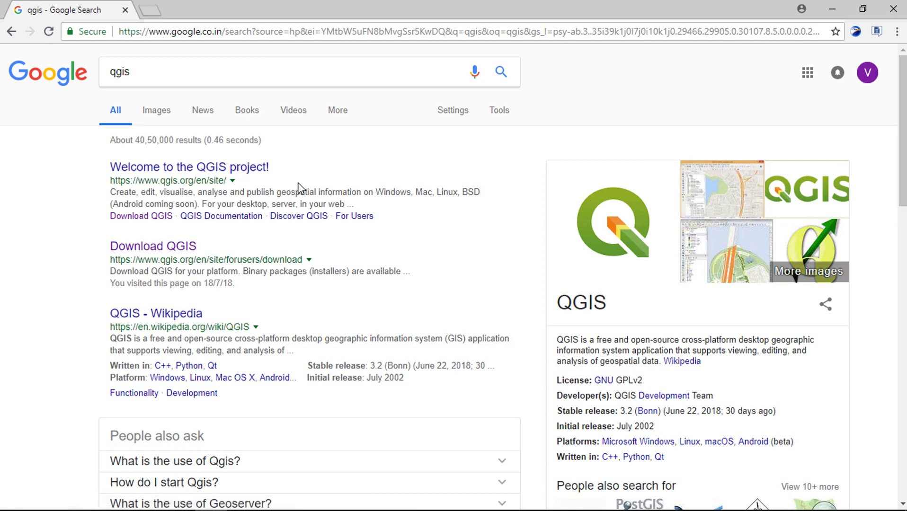
left_click(168, 218)
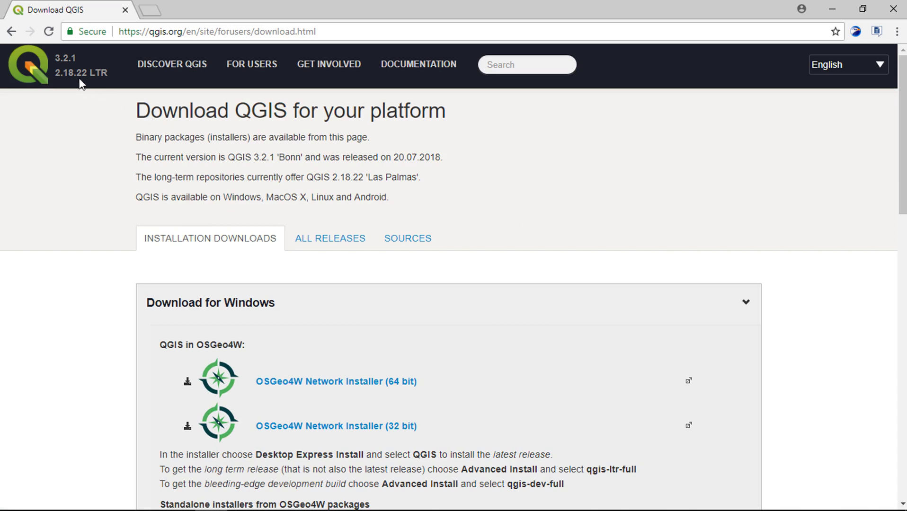
Highlight the current release QGIS 3.2.1 'Bonn', its 20.07.2018 release date and the supported platforms line
left_click_drag(55, 58, 84, 75)
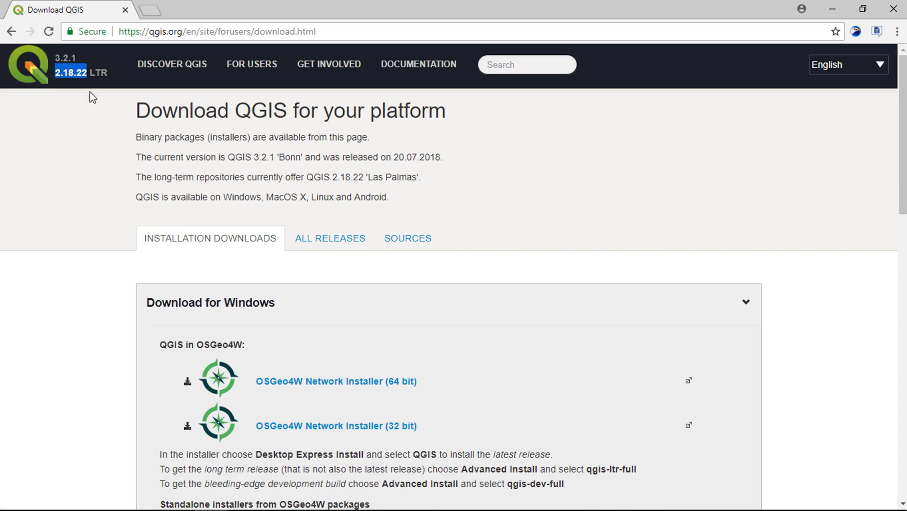
left_click(111, 185)
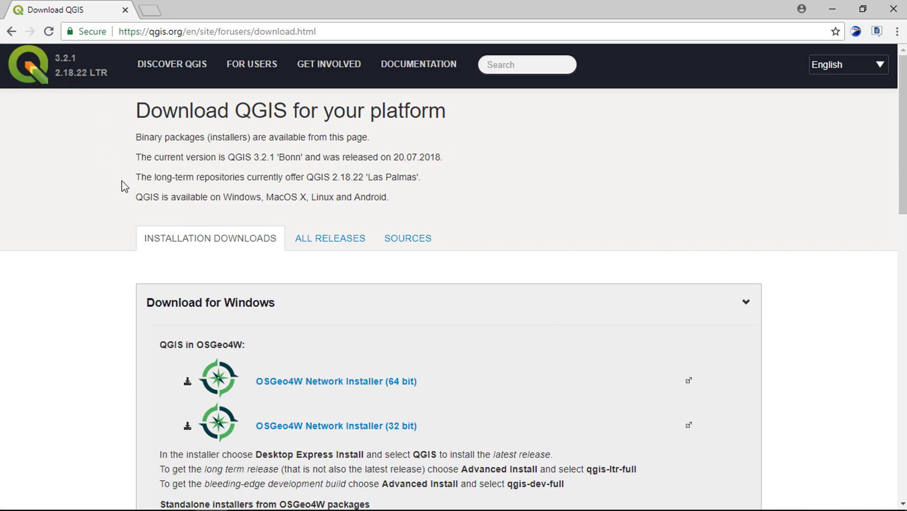
left_click_drag(228, 158, 298, 154)
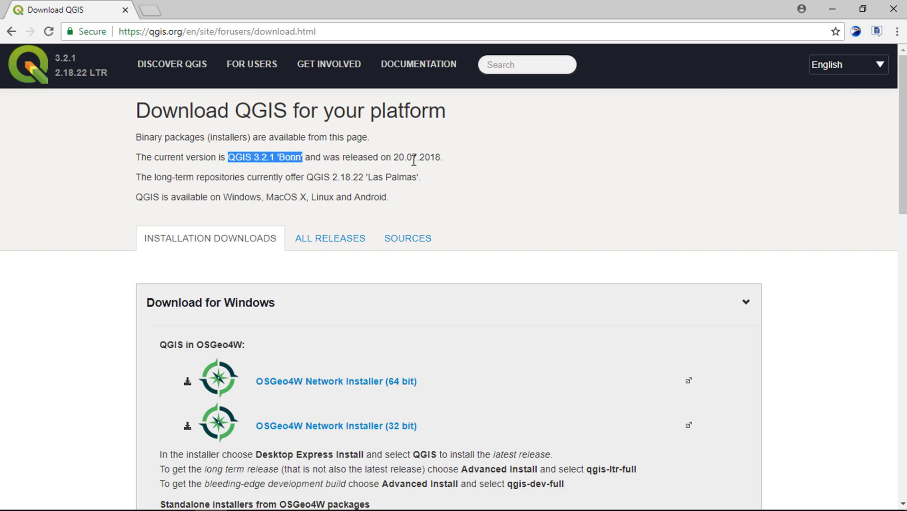
left_click_drag(395, 157, 436, 157)
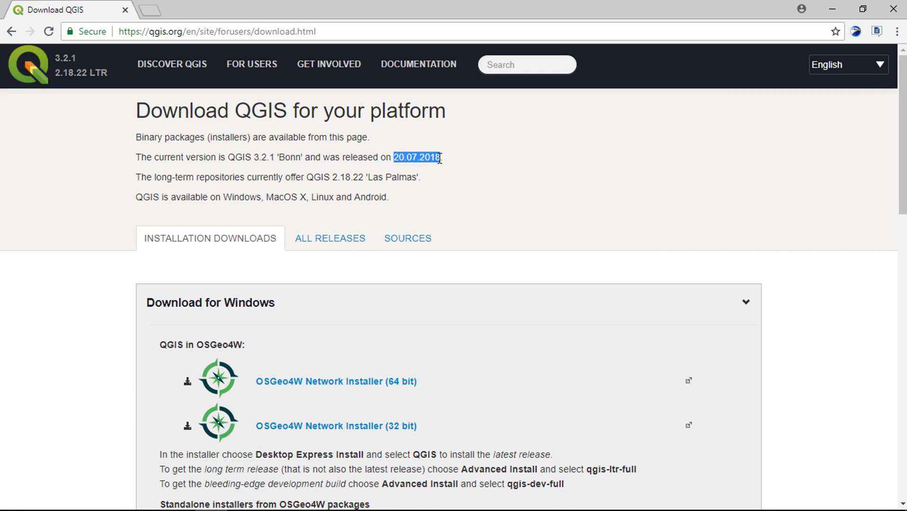
left_click(452, 202)
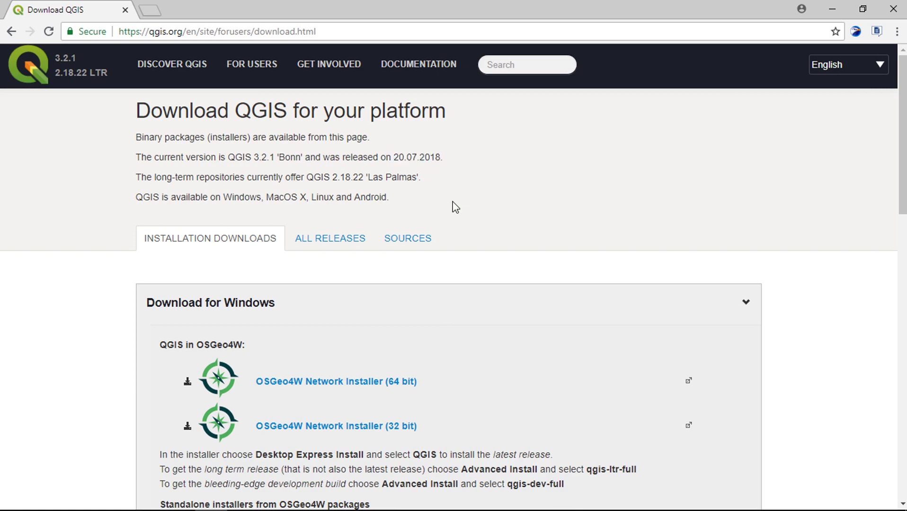
left_click_drag(135, 196, 558, 223)
left_click(559, 223)
scroll(311, 268, "down", 3)
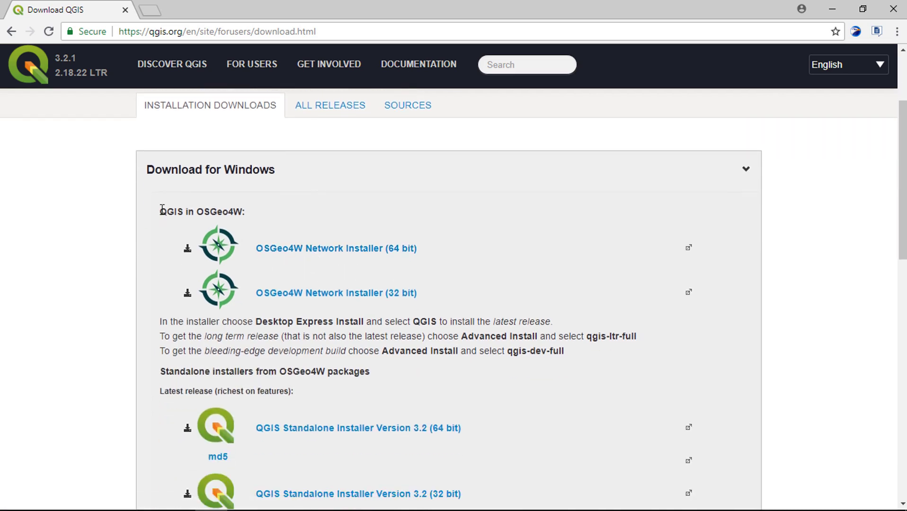
left_click_drag(159, 211, 242, 210)
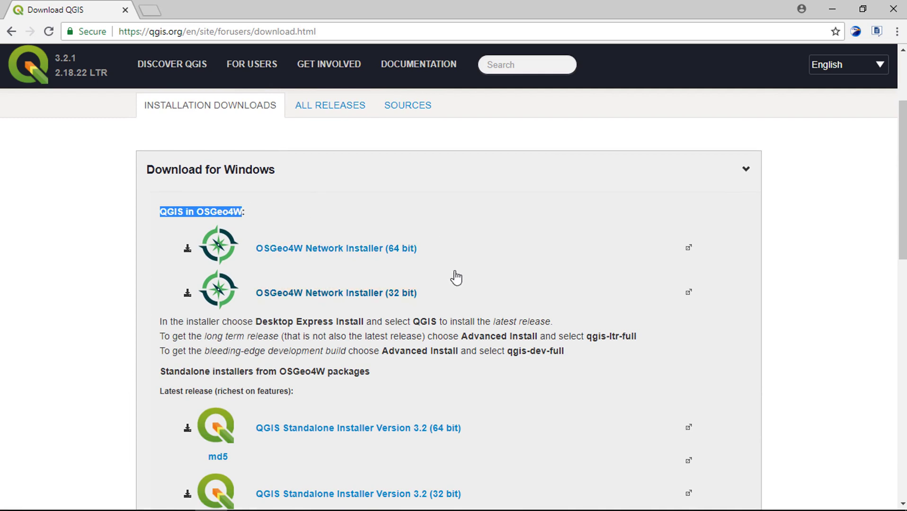
scroll(454, 278, "down", 1)
left_click(268, 253)
left_click_drag(267, 253, 364, 254)
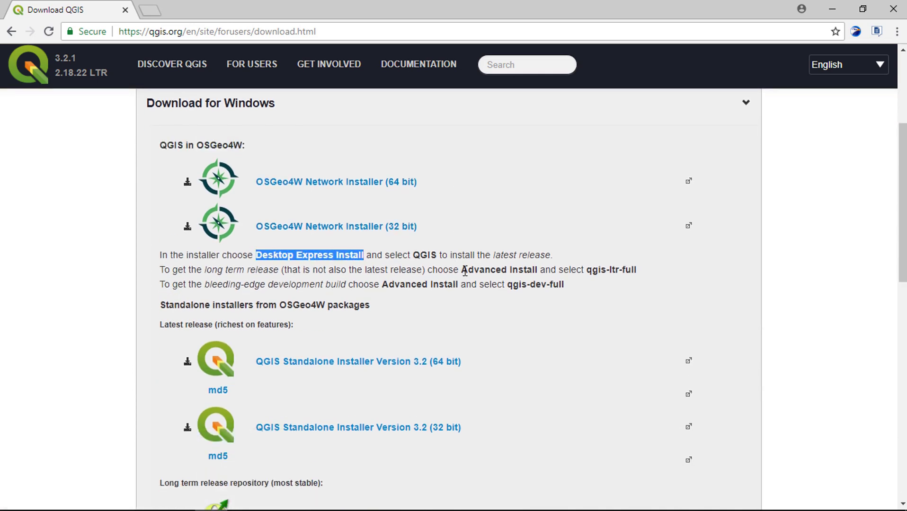
left_click_drag(462, 270, 536, 270)
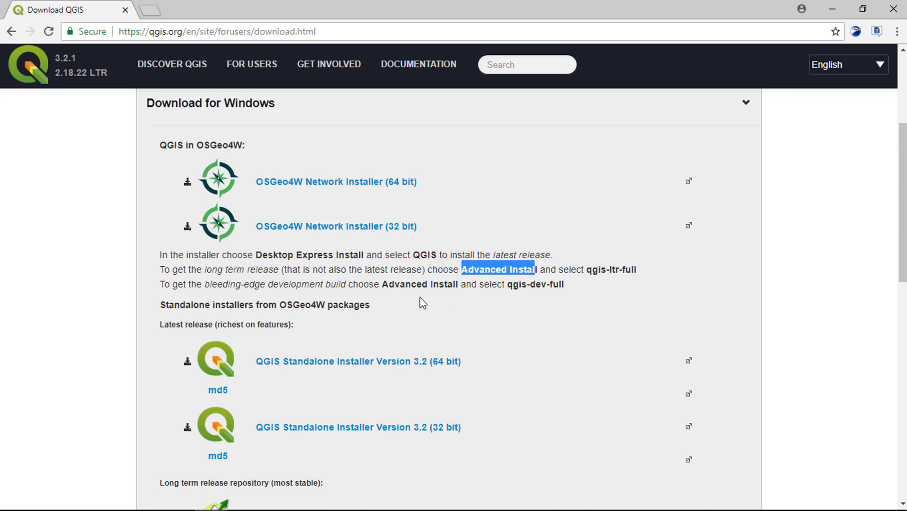
left_click_drag(270, 285, 345, 286)
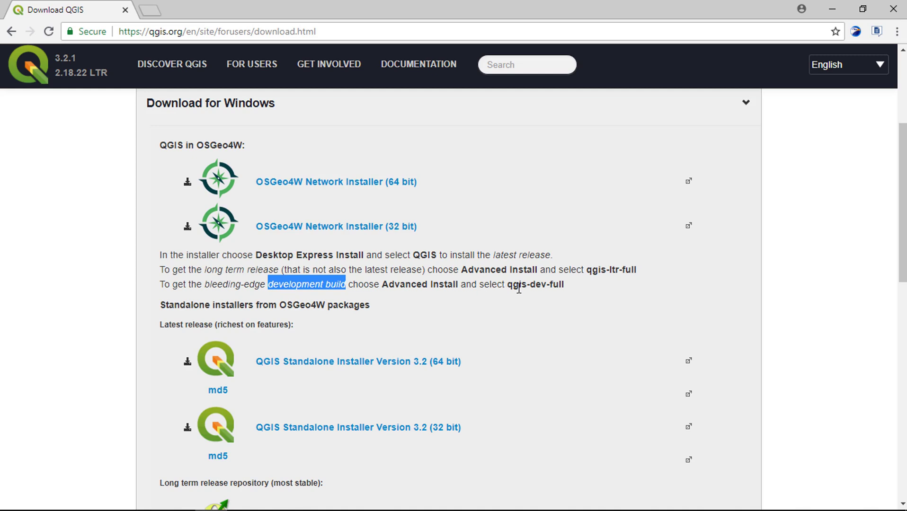
scroll(518, 289, "down", 1)
scroll(518, 289, "down", 1)
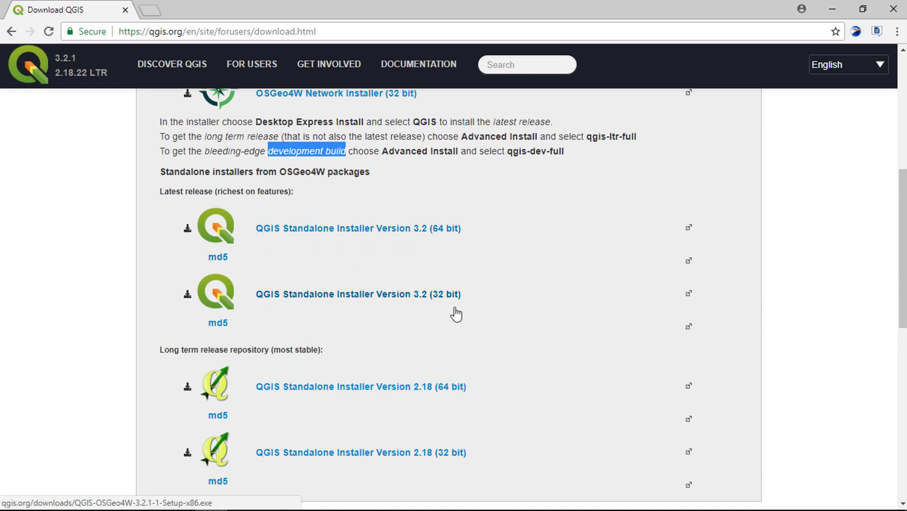
scroll(516, 320, "down", 2)
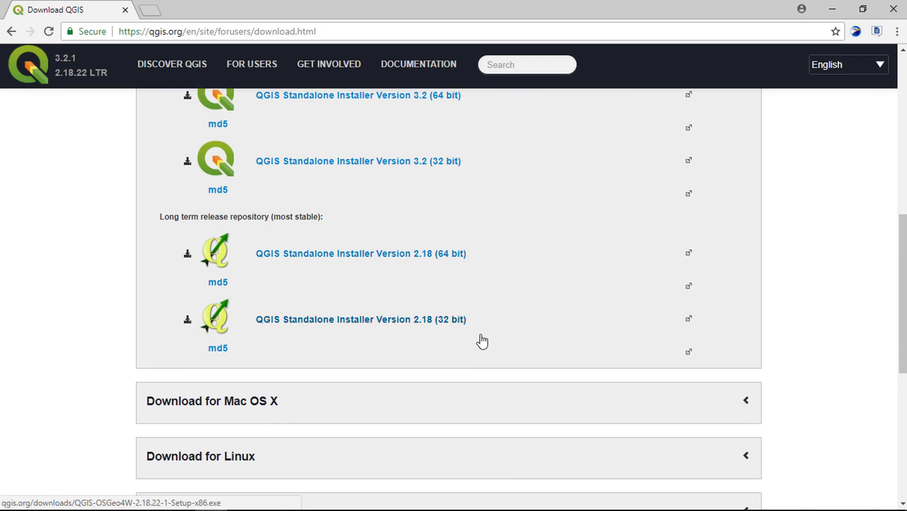
scroll(482, 341, "down", 1)
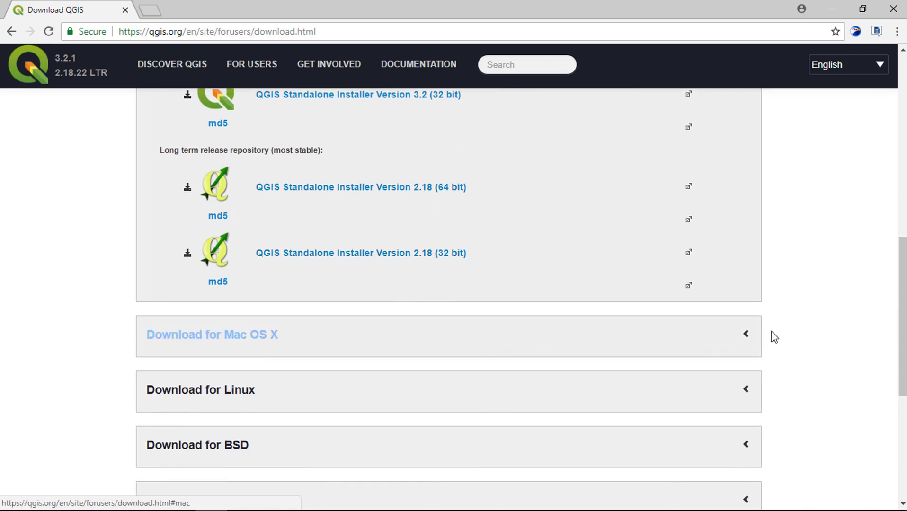
scroll(777, 337, "down", 1)
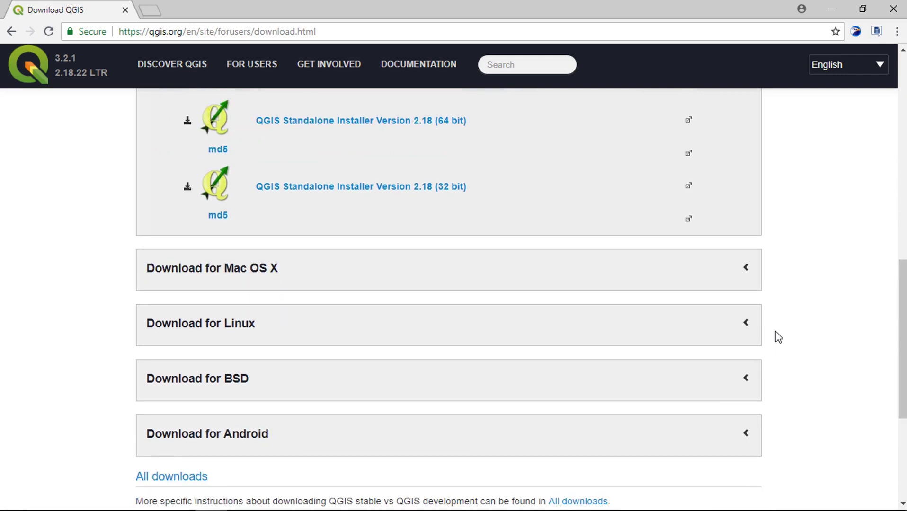
scroll(776, 333, "down", 1)
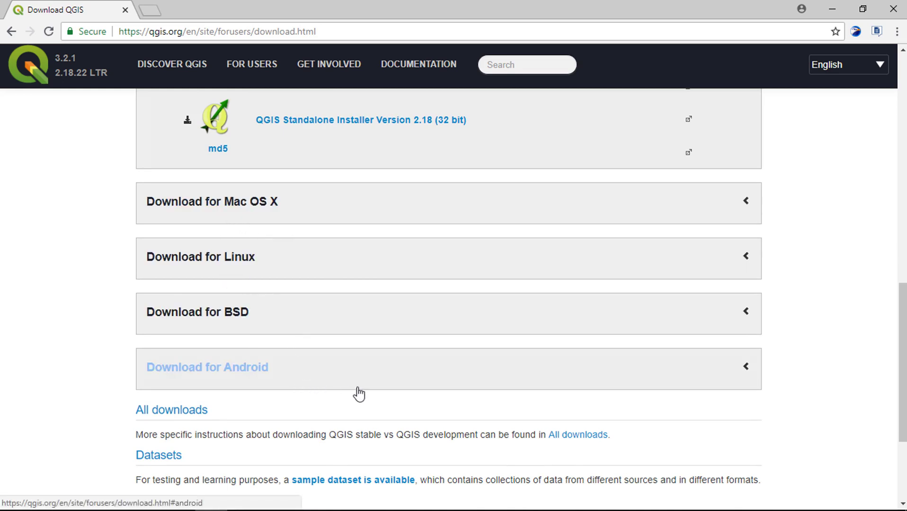
scroll(413, 399, "down", 1)
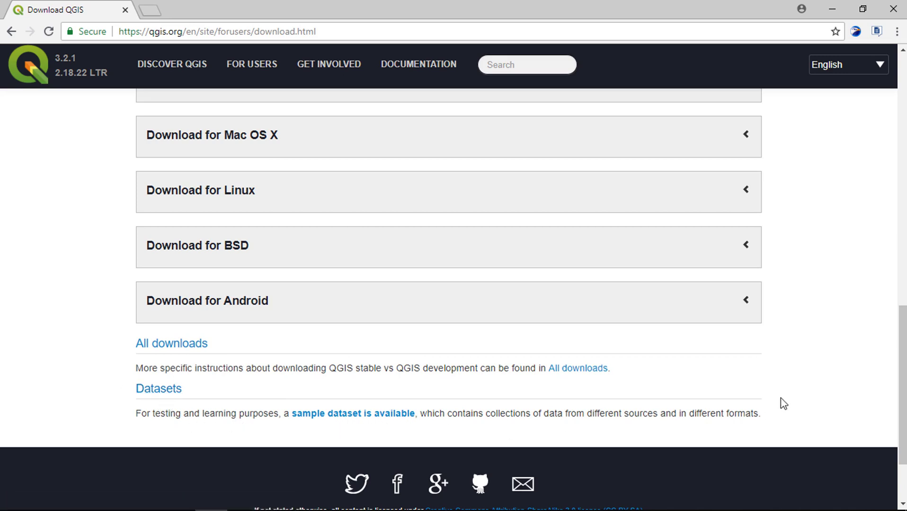
scroll(783, 402, "up", 5)
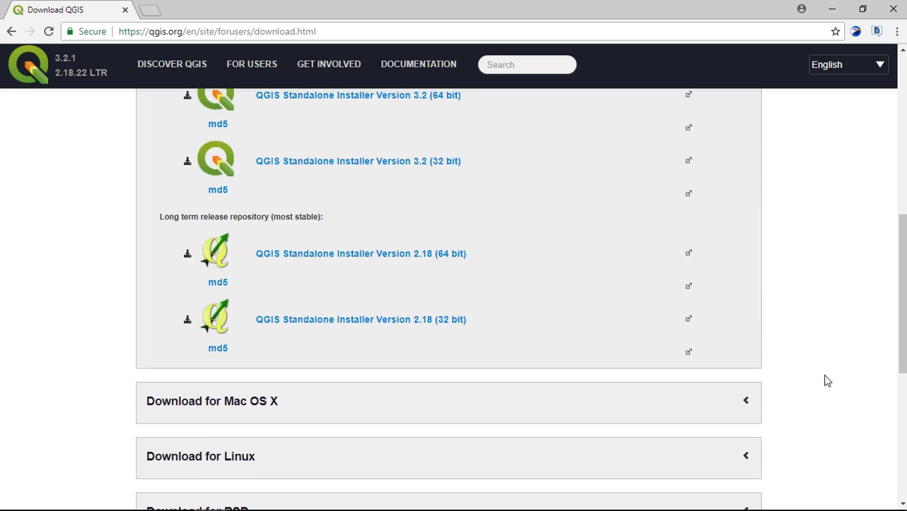
scroll(829, 377, "up", 3)
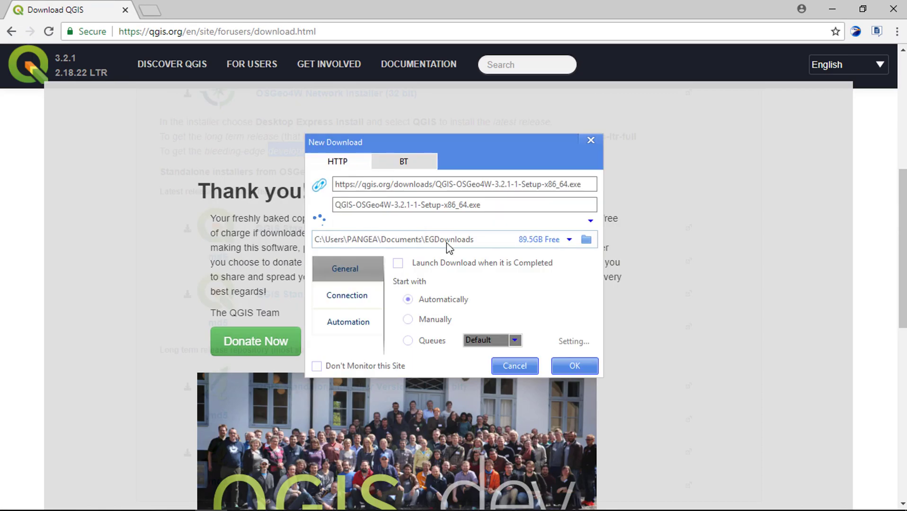
Confirm EagleGet's 474.3 MB download of QGIS-OSGeo4W-3.2.1-1-Setup-x86_64.exe
left_click(579, 364)
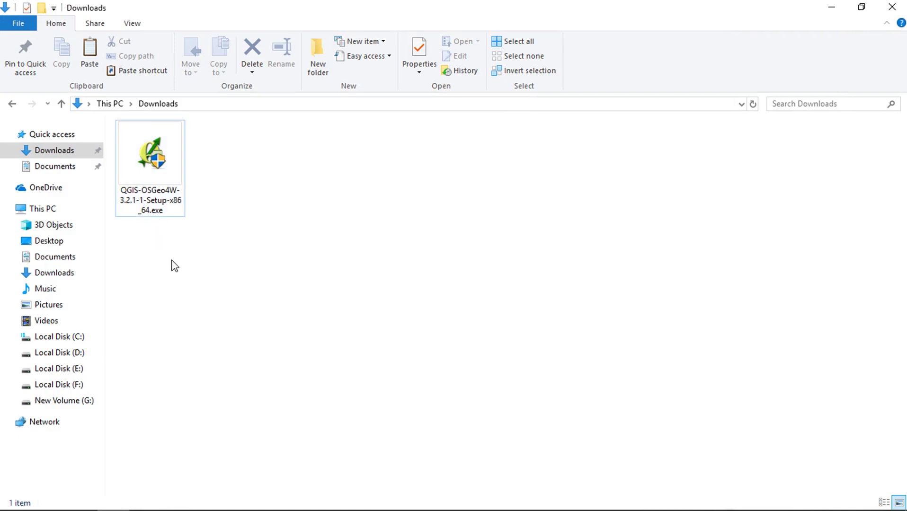
Run QGIS-OSGeo4W-3.2.1-1-Setup-x86_64.exe from Downloads using its context-menu Open command
left_click(165, 204)
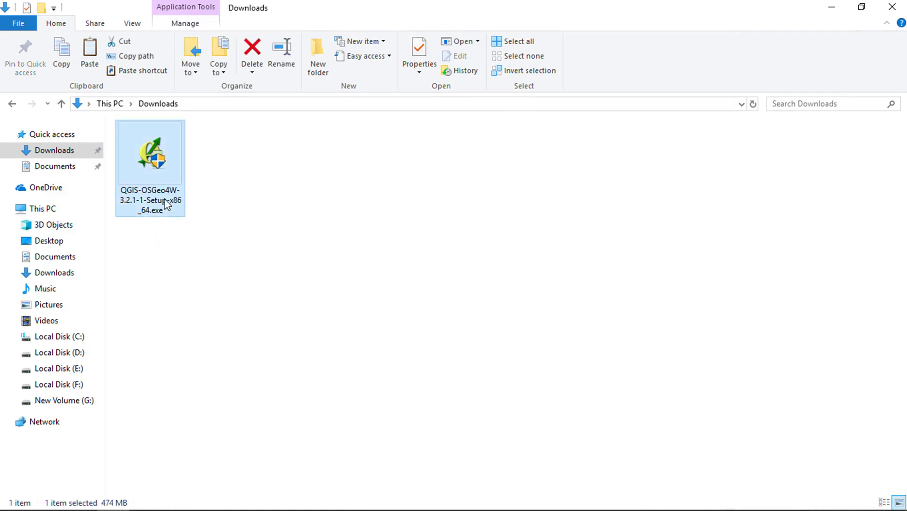
right_click(166, 204)
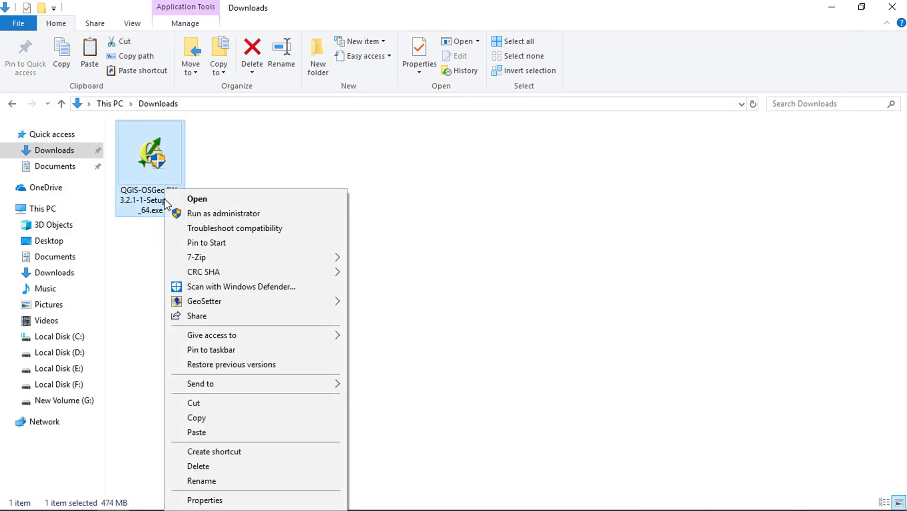
left_click(204, 200)
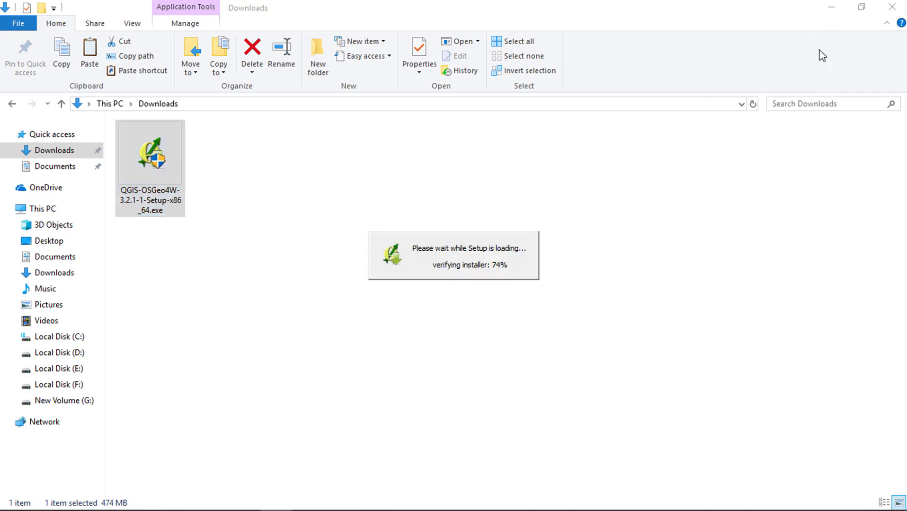
Minimize File Explorer, go on to the License Agreement, and highlight QGIS, Oracle Instant Client and MrSID
left_click(831, 7)
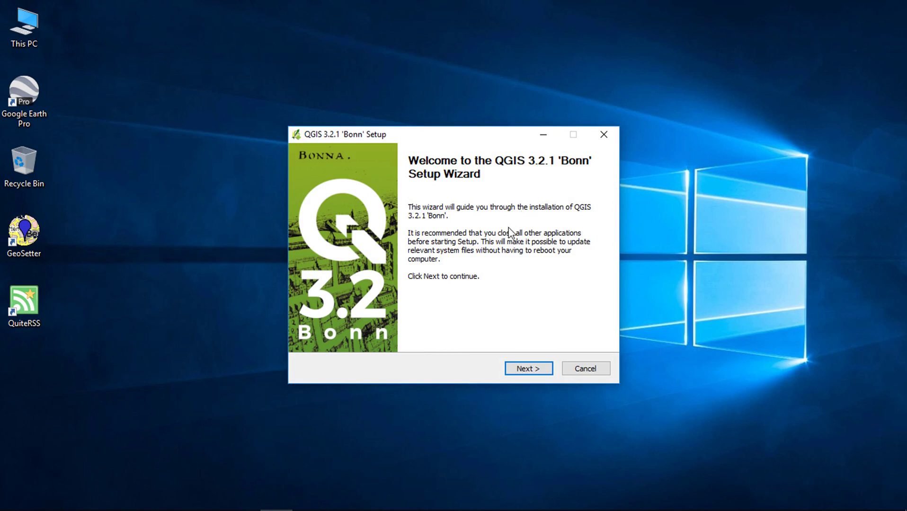
left_click(526, 374)
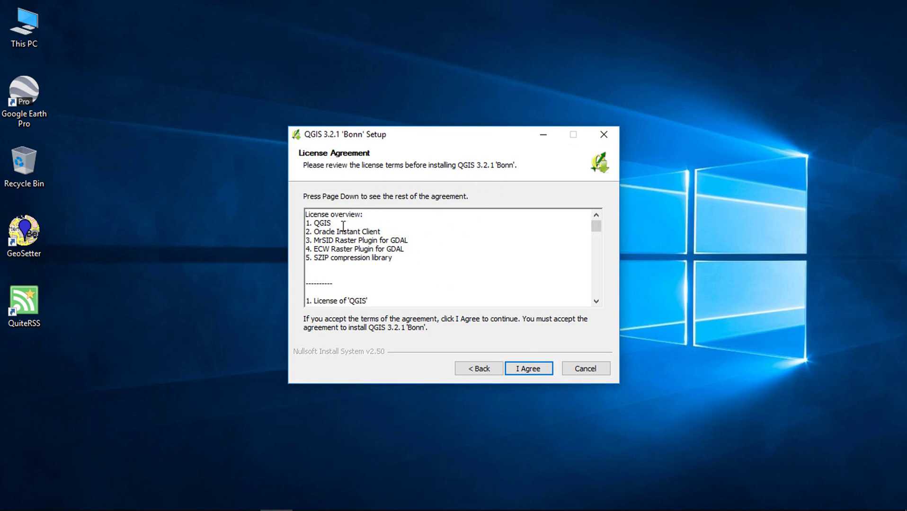
left_click_drag(335, 224, 314, 224)
left_click_drag(383, 231, 316, 232)
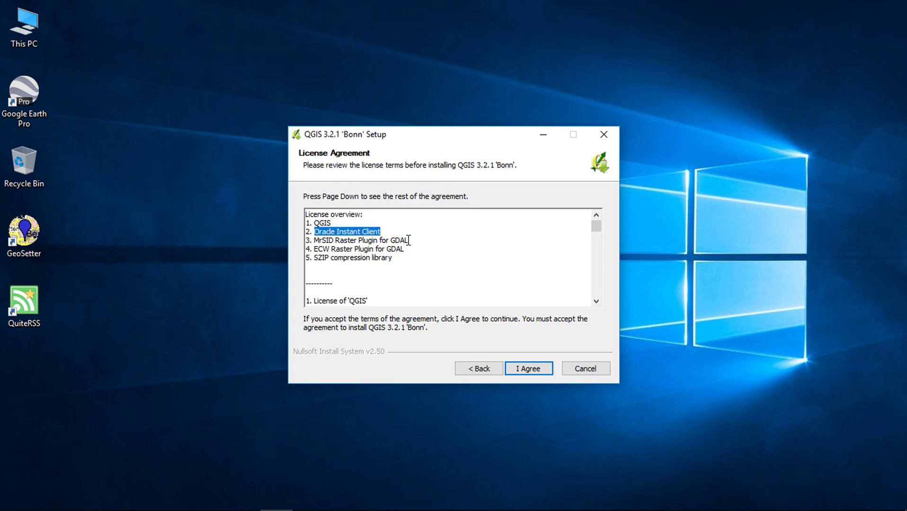
left_click_drag(409, 240, 316, 240)
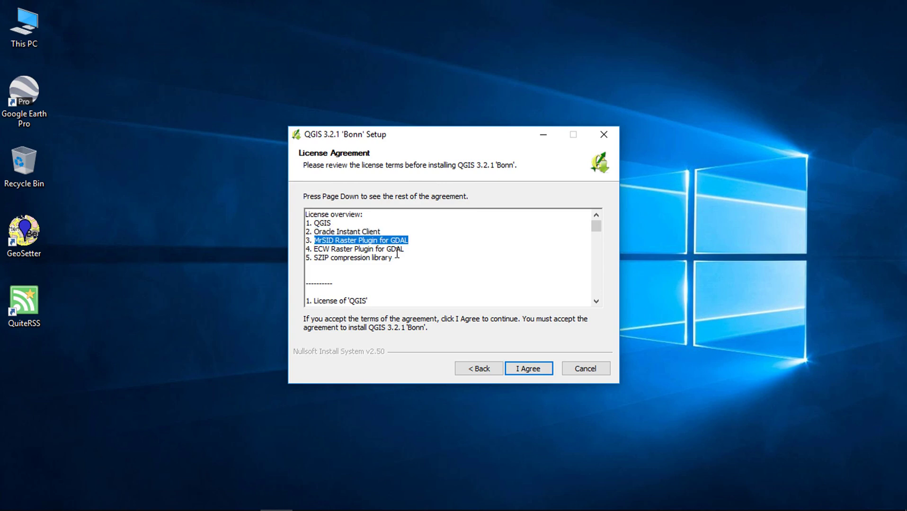
Highlight the remaining licensed components and scroll through the rest of the license text
left_click_drag(405, 250, 316, 261)
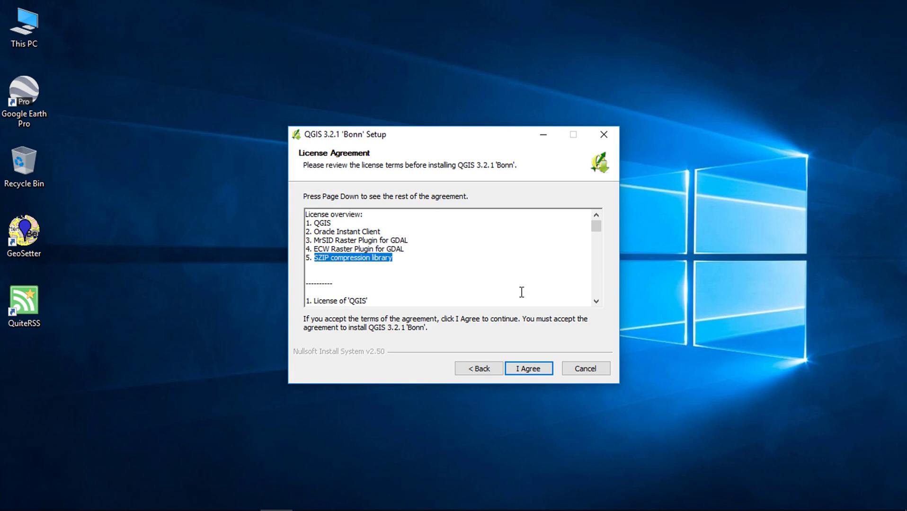
scroll(521, 292, "down", 2)
left_click_drag(346, 266, 458, 268)
scroll(538, 287, "down", 1)
scroll(537, 288, "down", 1)
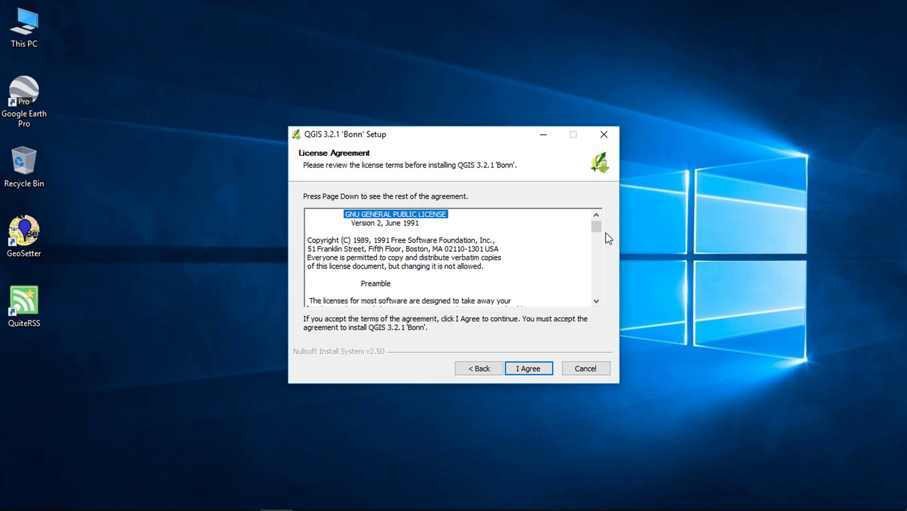
left_click_drag(596, 228, 600, 294)
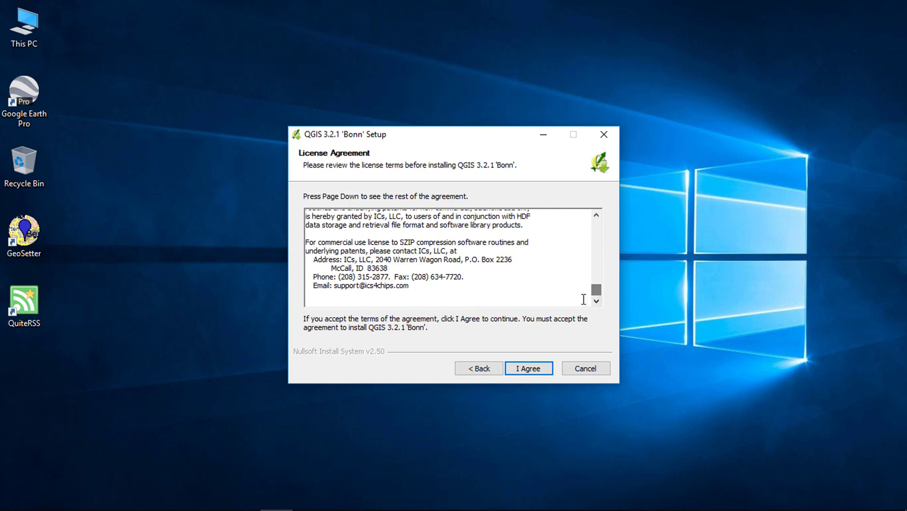
Accept the license, keep C:\Program Files\QGIS 3.2, leave sample data unchecked, and install QGIS
left_click(524, 369)
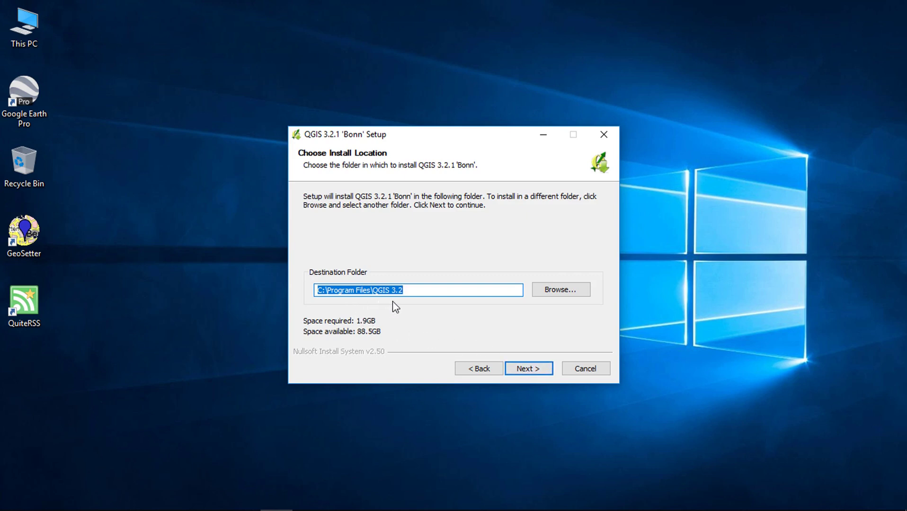
left_click(531, 369)
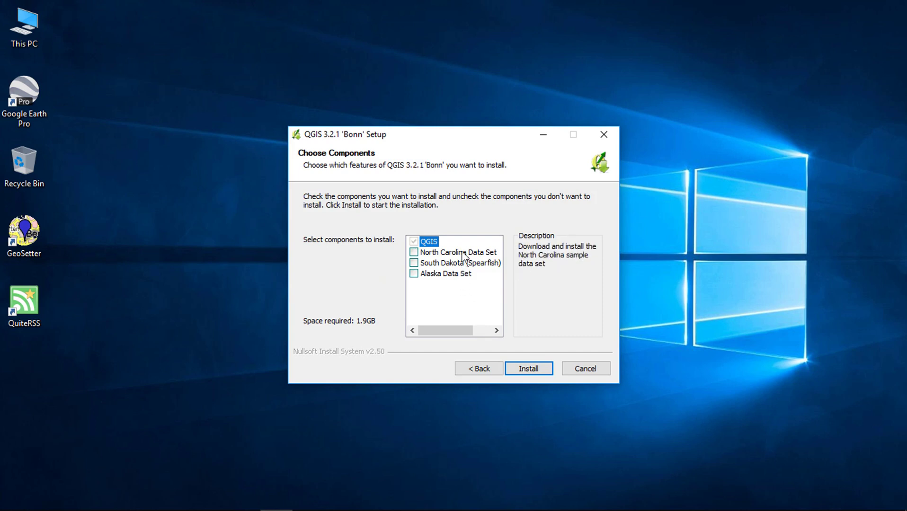
mouse_move(439, 279)
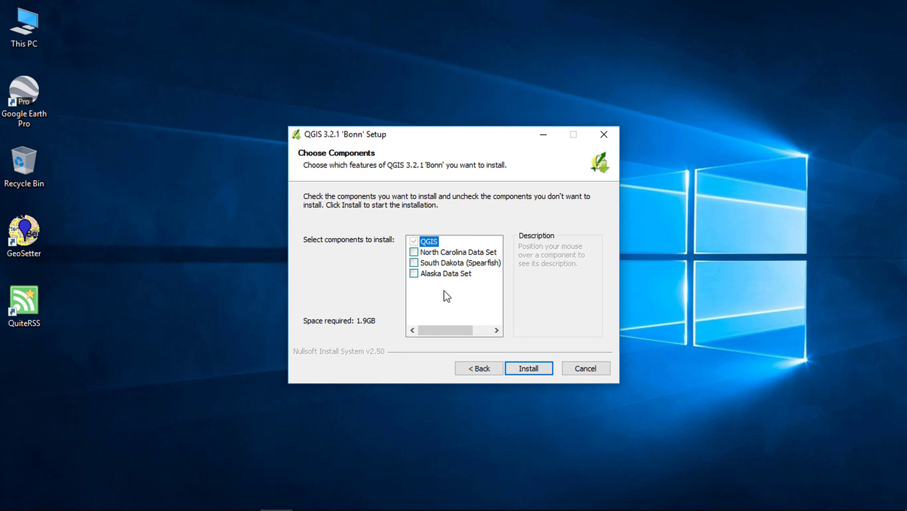
left_click(526, 367)
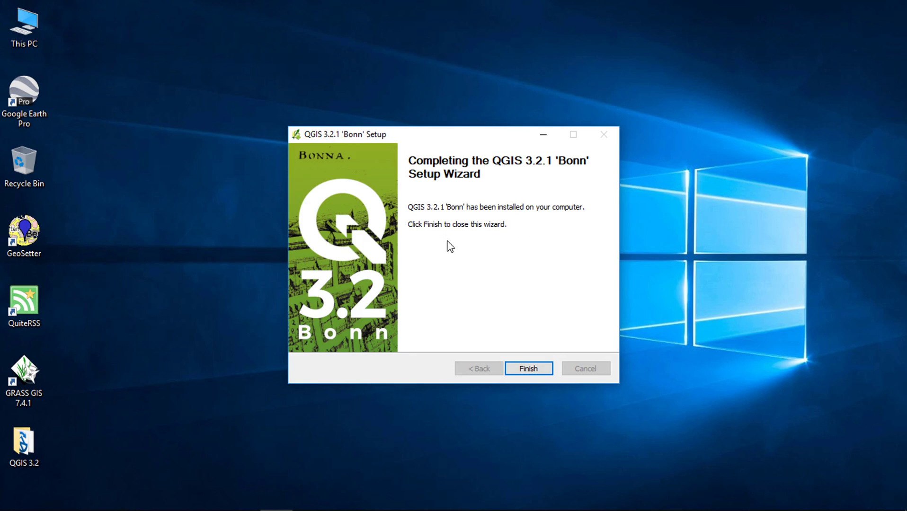
Close the finished setup wizard and select the new GRASS GIS 7.4.1 and QGIS 3.2 desktop shortcuts
left_click(538, 369)
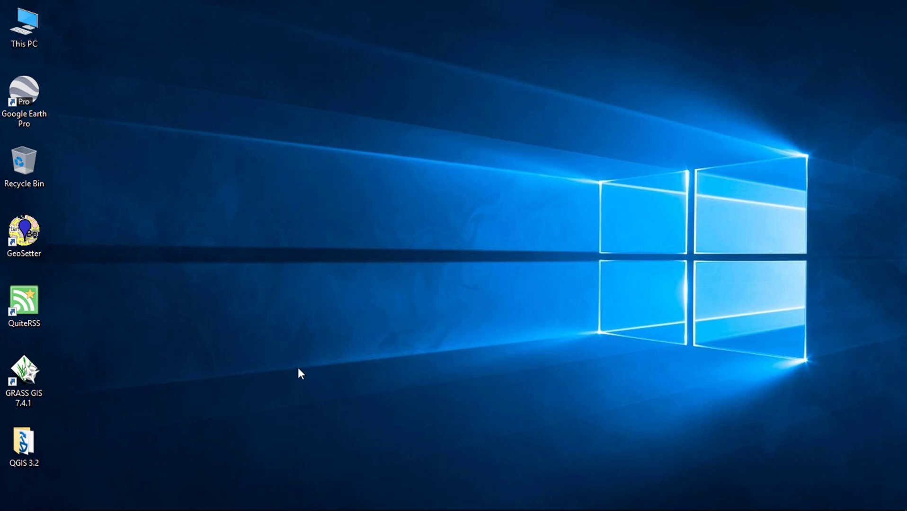
left_click(40, 396)
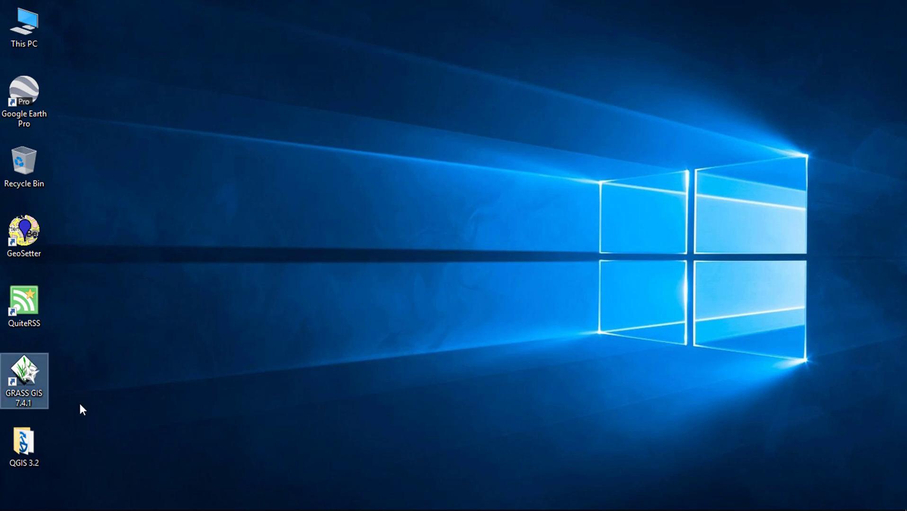
left_click(32, 448)
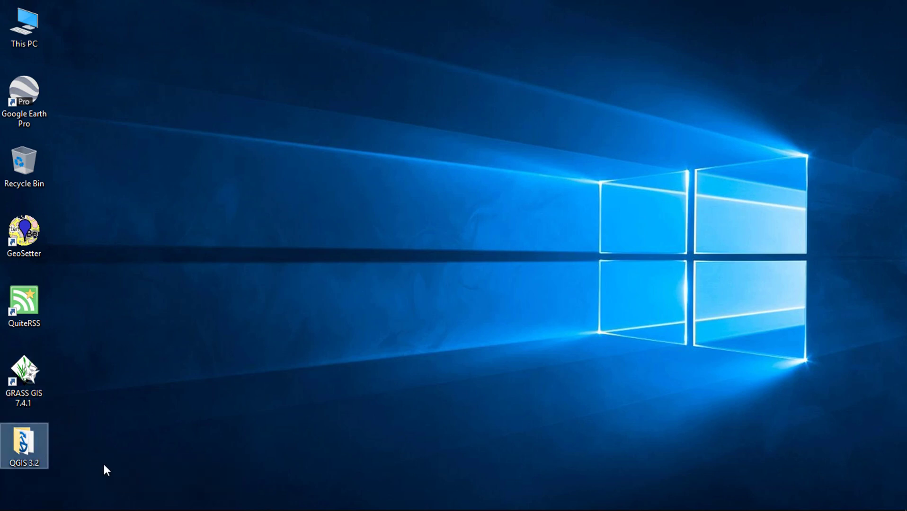
Open the QGIS 3.2 desktop folder and launch the QGIS Desktop 3.2.1 shortcut inside it
double_click(36, 451)
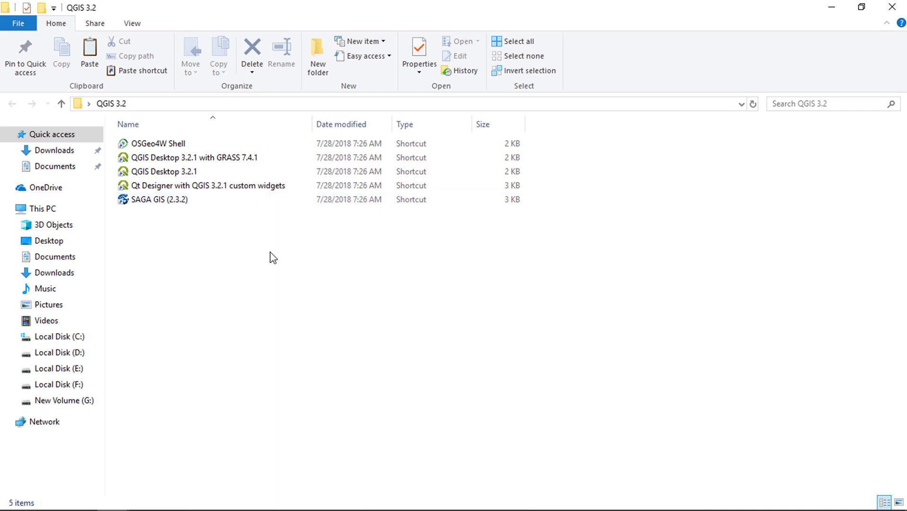
left_click(203, 169)
double_click(203, 170)
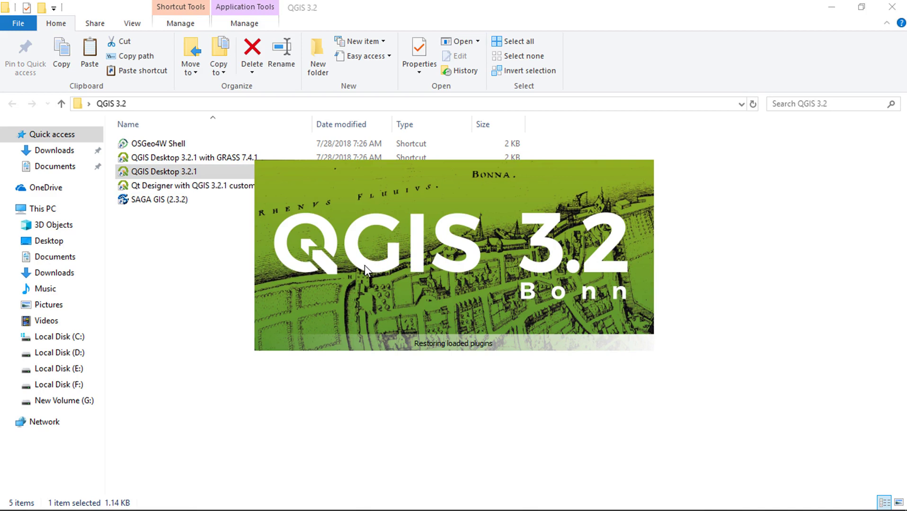
Minimize File Explorer, open Help > About to confirm version 3.2.1-Bonn, and view What's New
left_click(831, 6)
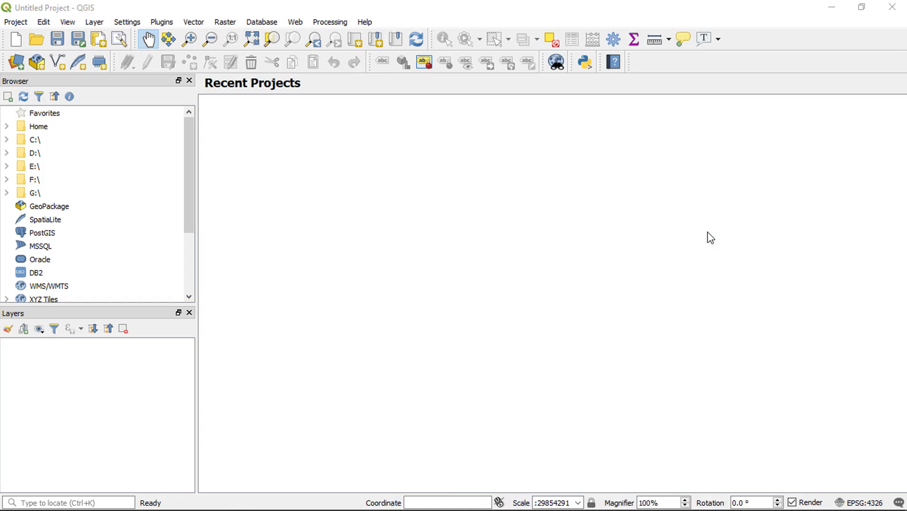
left_click(364, 22)
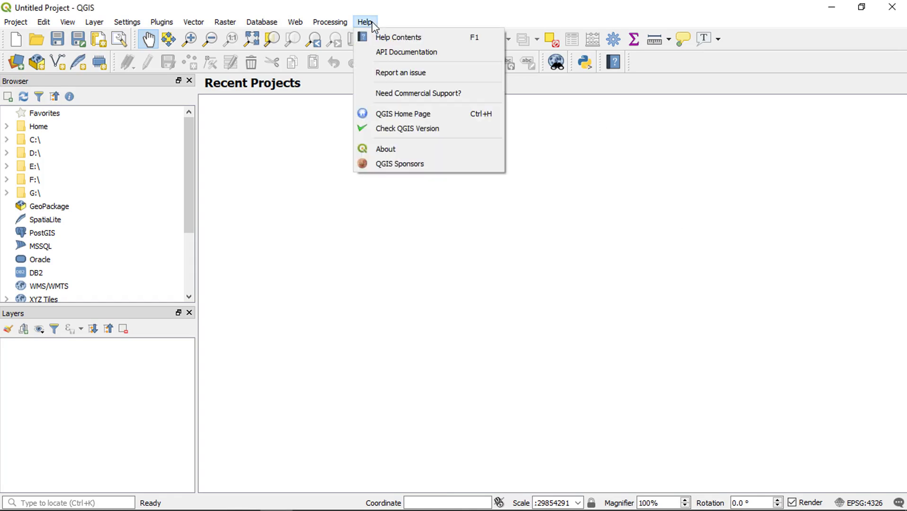
left_click(400, 148)
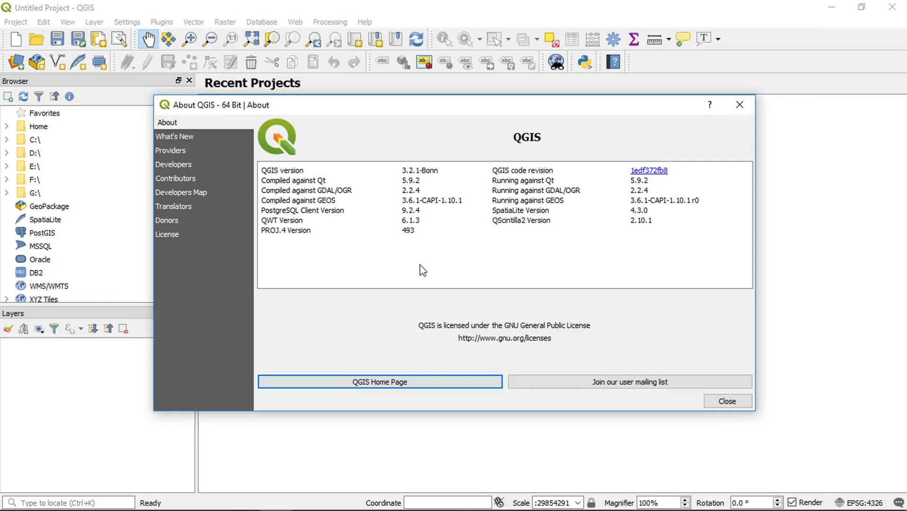
left_click(183, 135)
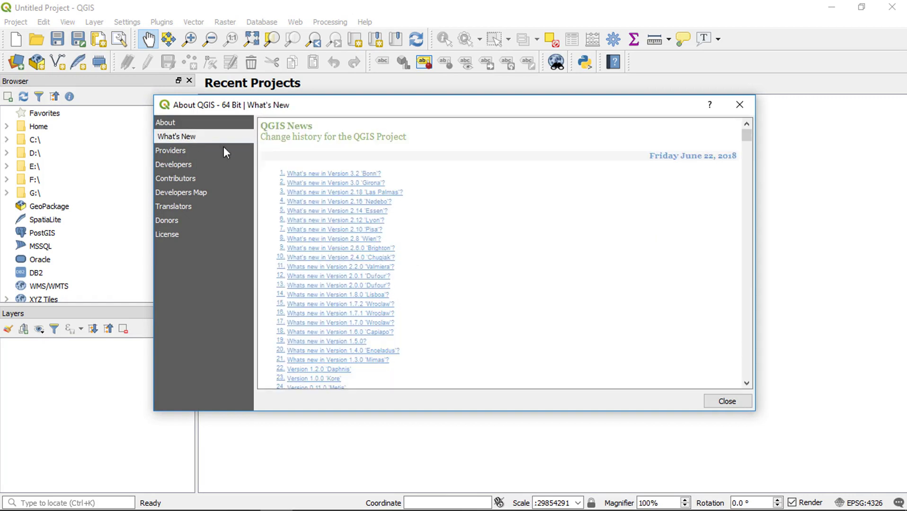